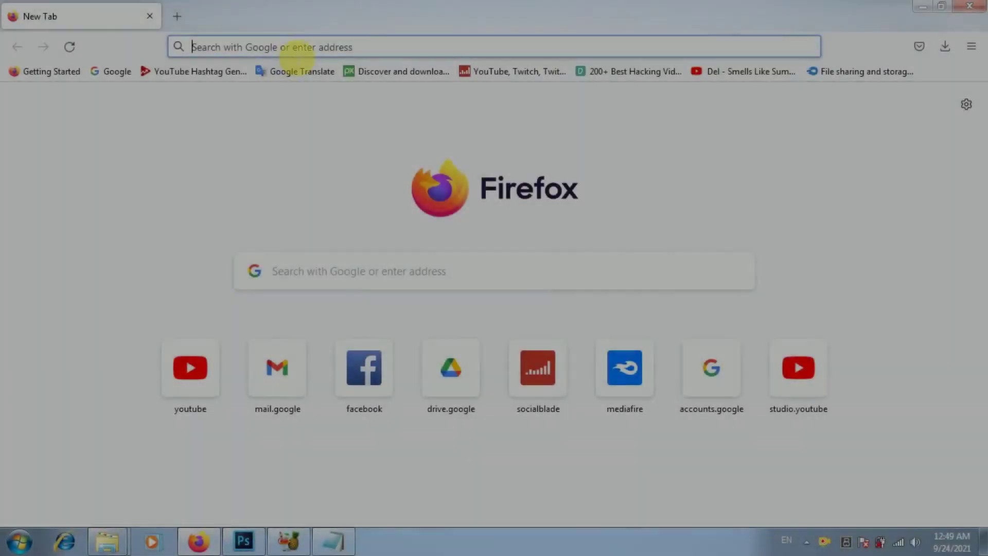
# Load the Smallpdf PDF to Word converter at smallpdf.com/pdf-to-word
pyautogui.click(286, 45)
pyautogui.write('https://smallpdf.com/pdf-to-word')
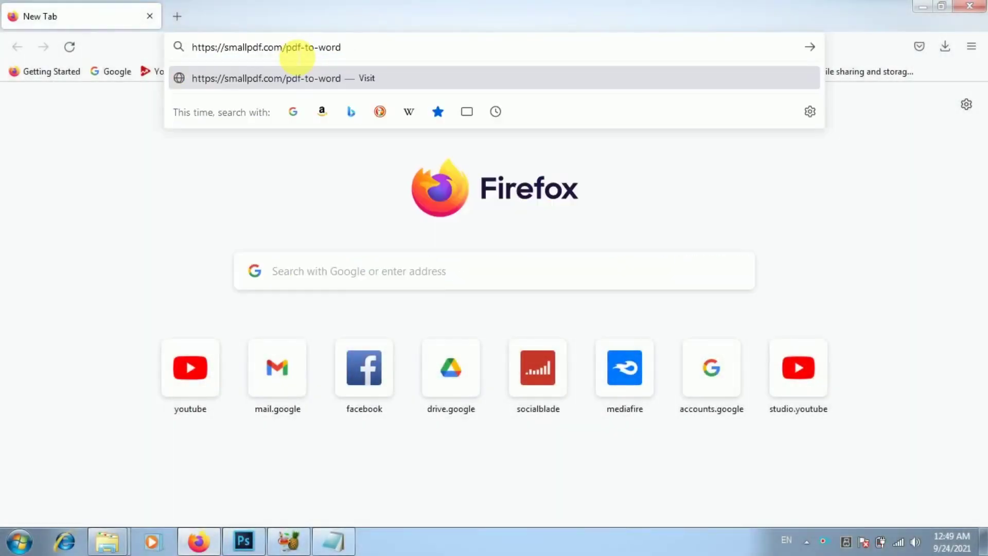
pyautogui.press('Return')
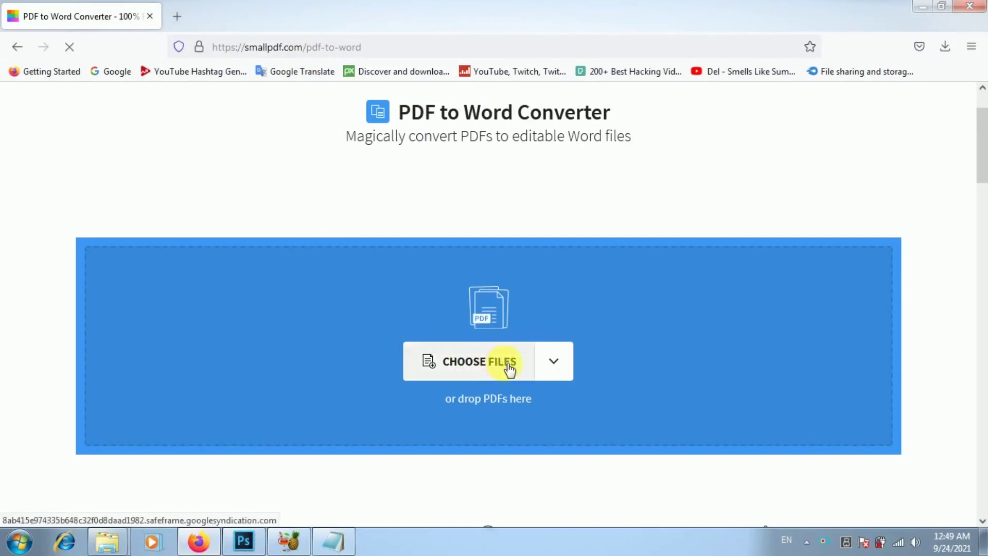
# Upload pdf-test.pdf from Downloads and start the plain Convert to Word conversion
pyautogui.click(509, 366)
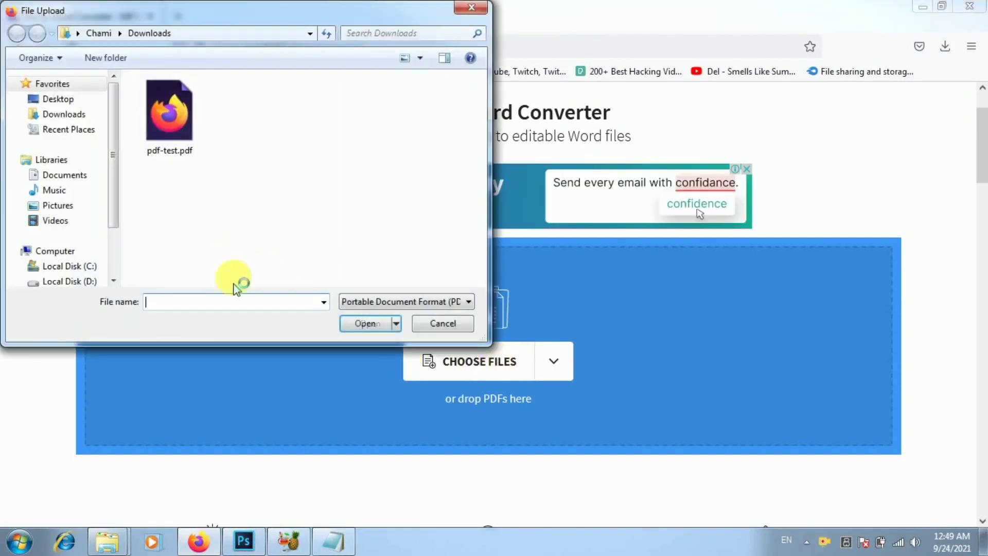
pyautogui.click(70, 266)
pyautogui.click(84, 281)
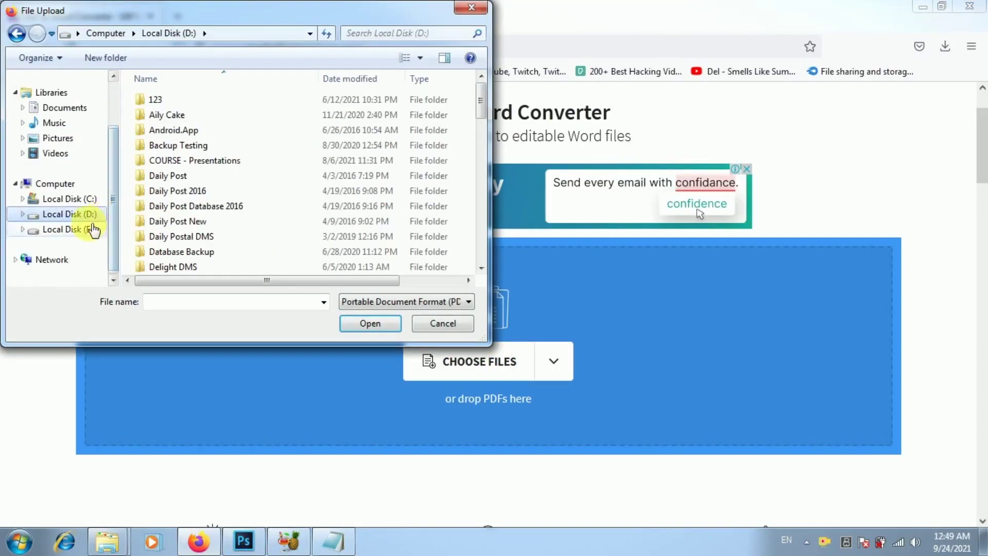
pyautogui.click(106, 215)
pyautogui.scroll(3, 108, 217)
pyautogui.click(64, 114)
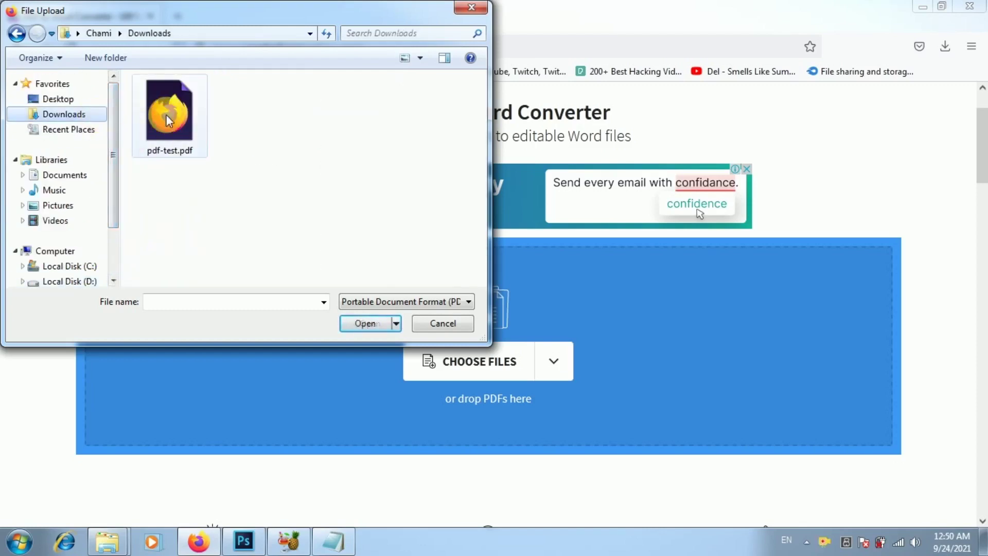
pyautogui.click(170, 116)
pyautogui.click(363, 323)
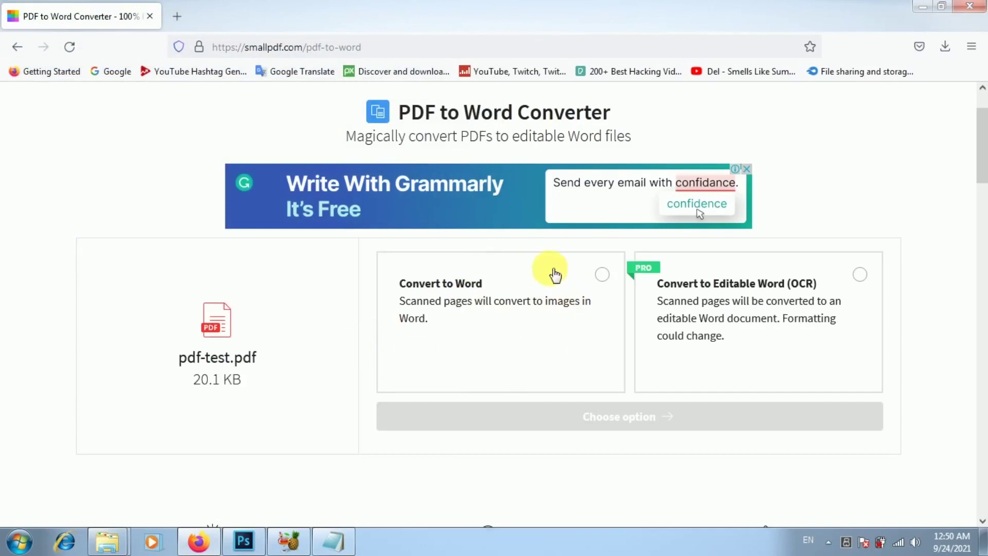
pyautogui.click(603, 276)
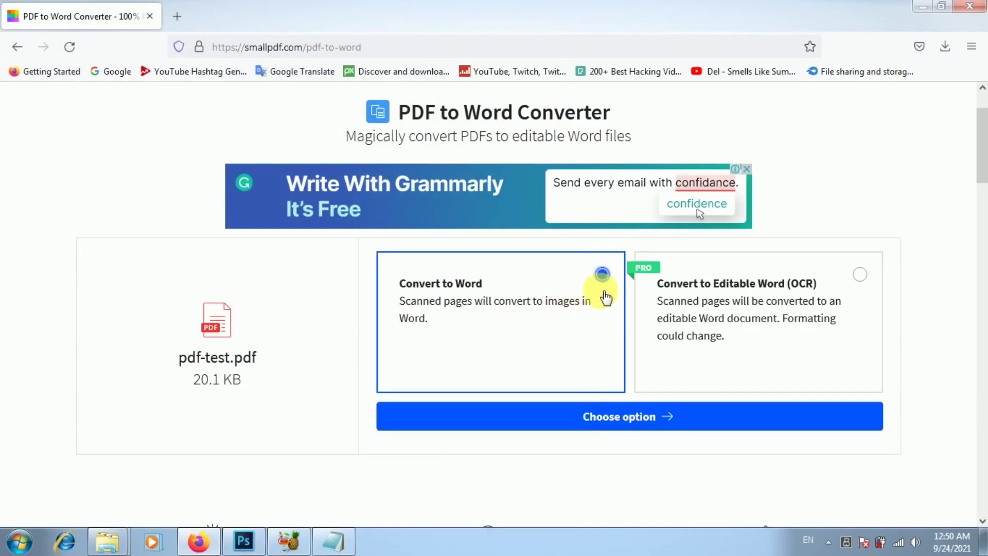
pyautogui.click(591, 415)
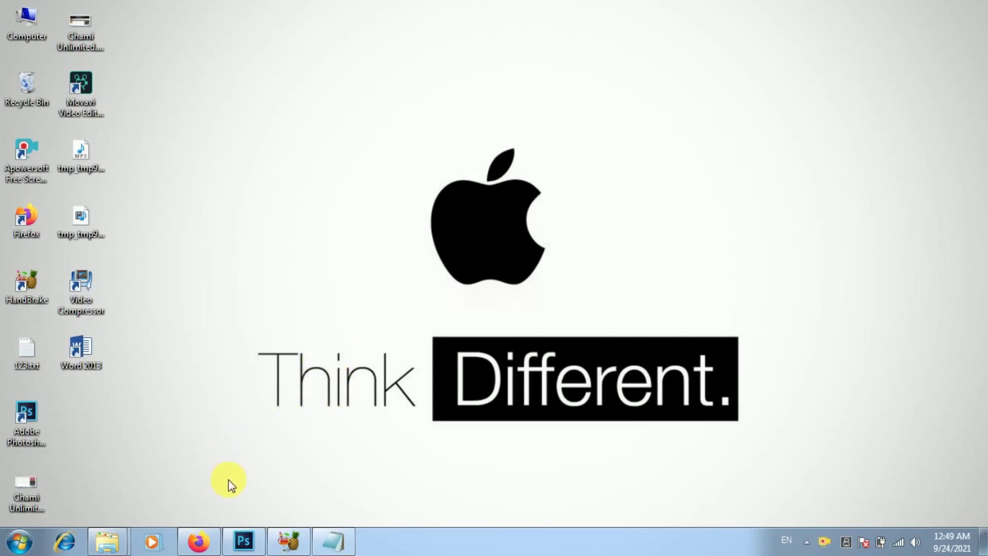
pyautogui.click(198, 541)
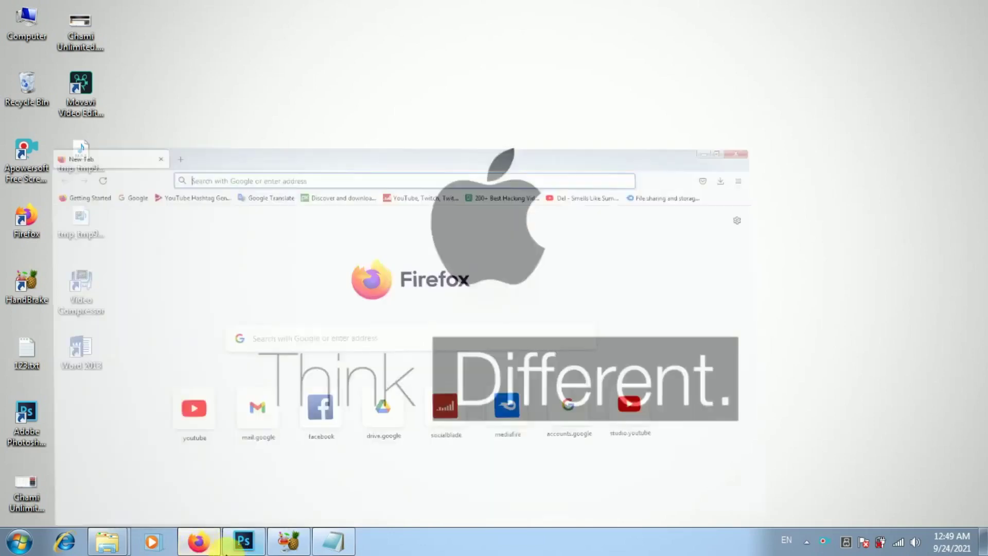
pyautogui.click(297, 46)
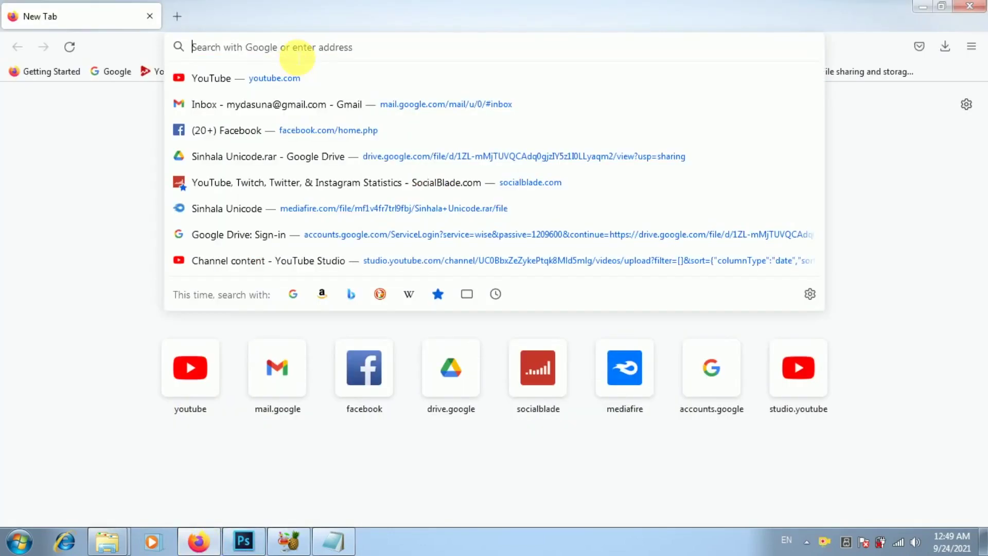
pyautogui.write('https://smallpdf.com/pdf-to-word')
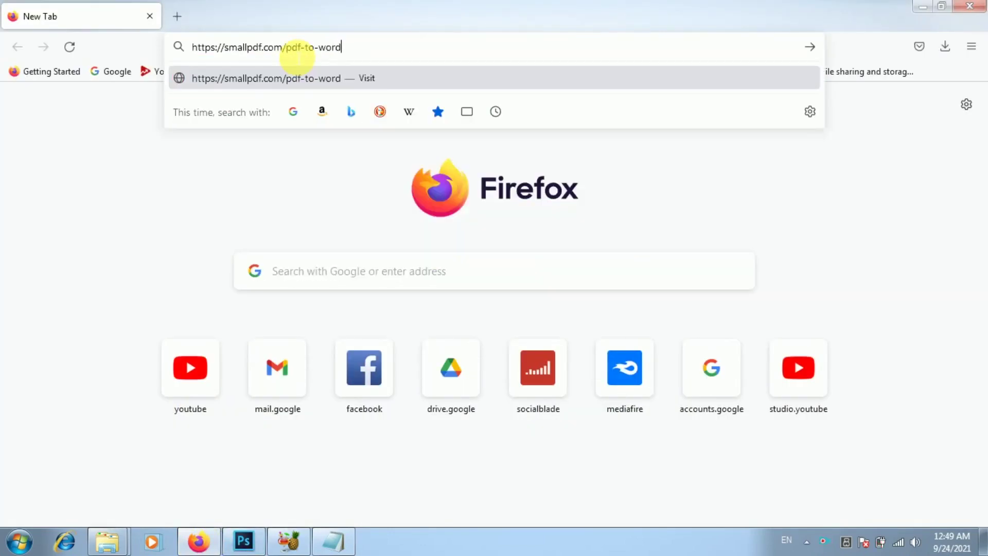
pyautogui.press('Return')
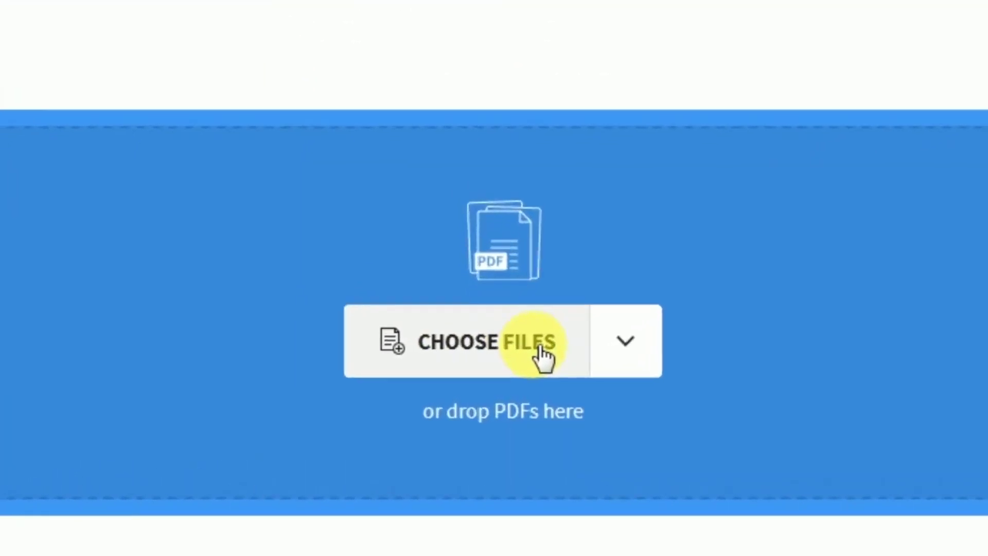
# Browse to the Downloads folder in the file picker and upload pdf-test.pdf (20.1 KB)
pyautogui.click(569, 346)
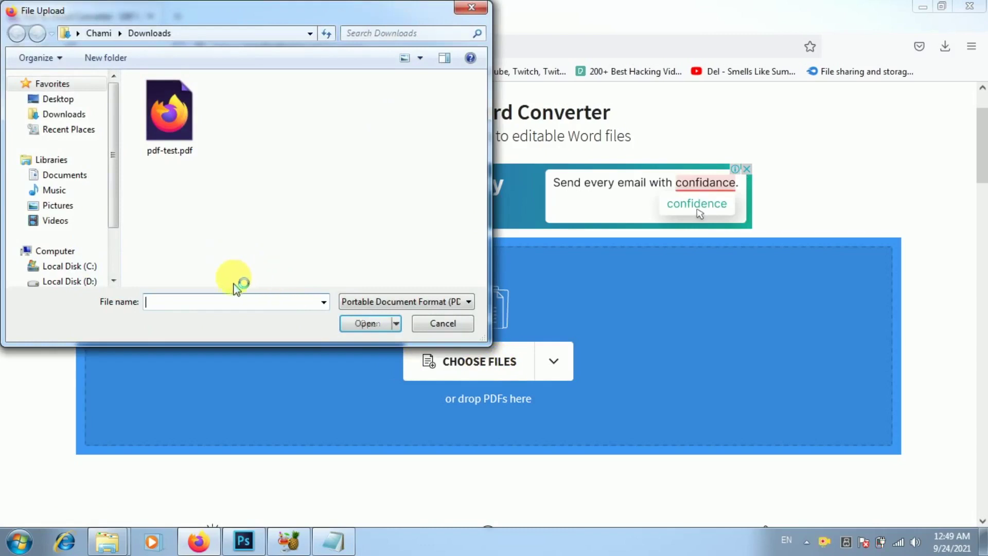
pyautogui.moveTo(62, 189)
pyautogui.click(75, 266)
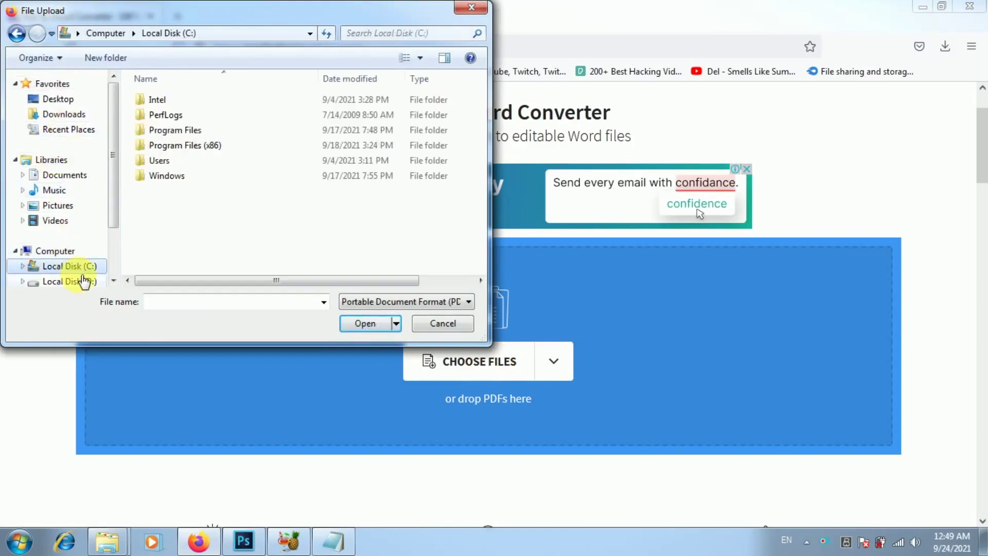
pyautogui.click(78, 278)
pyautogui.scroll(-1, 107, 195)
pyautogui.click(93, 230)
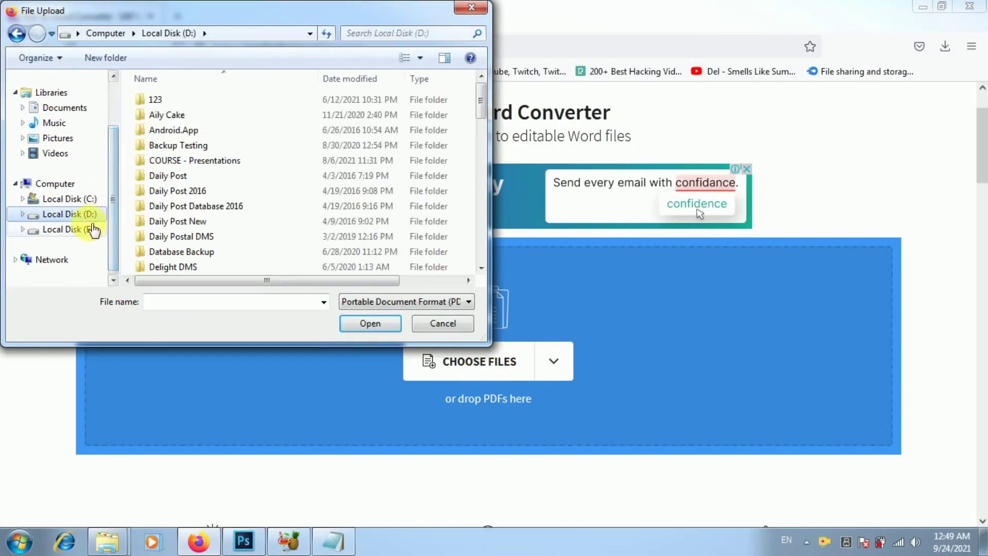
pyautogui.click(98, 214)
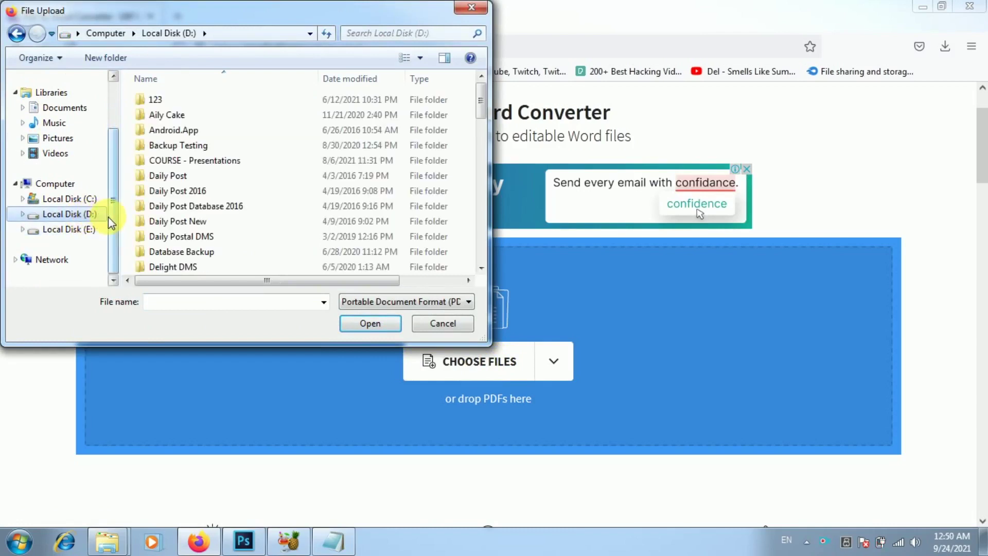
pyautogui.moveTo(108, 217); pyautogui.dragTo(108, 164)
pyautogui.click(96, 114)
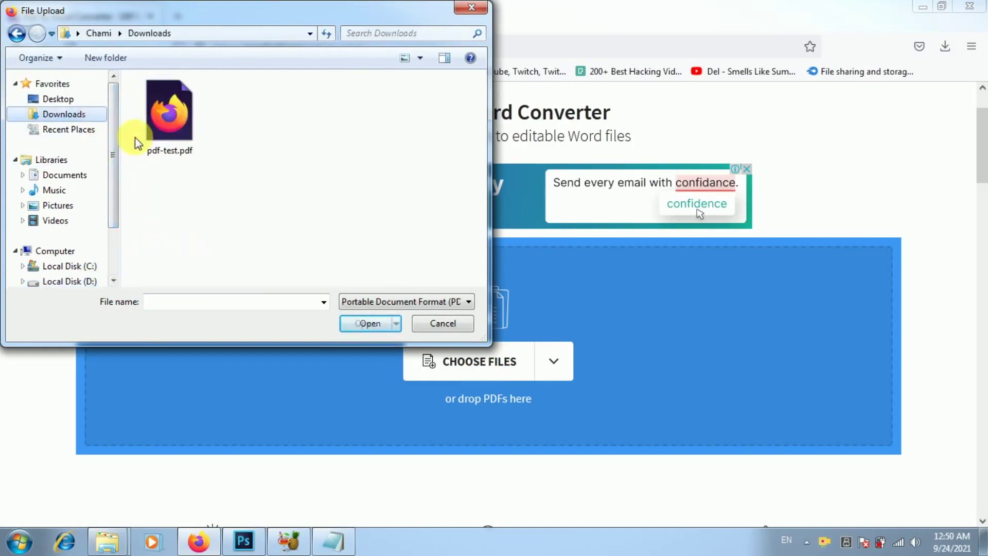
pyautogui.click(169, 119)
pyautogui.click(364, 323)
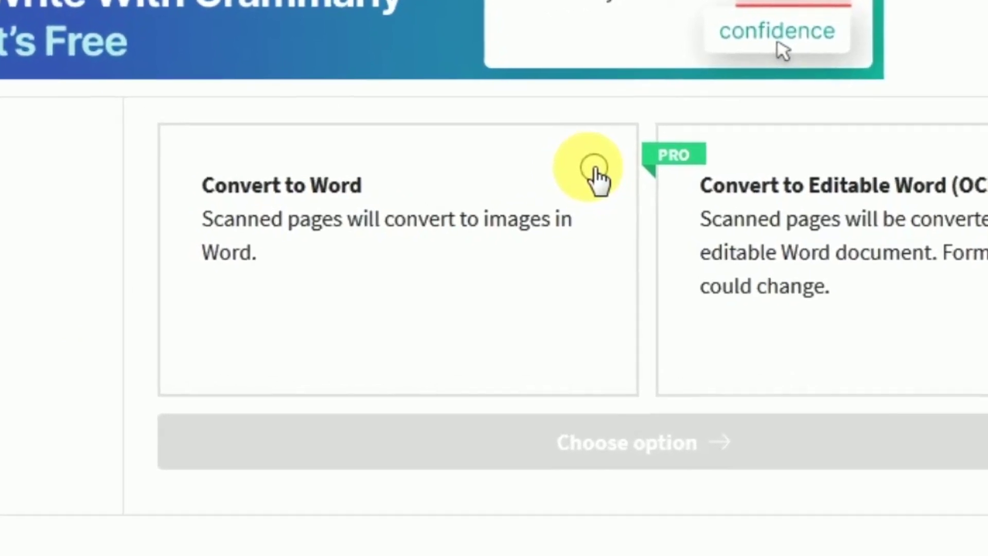
# Choose the plain Convert to Word option and start the conversion to pdf-test-converted.docx
pyautogui.click(594, 165)
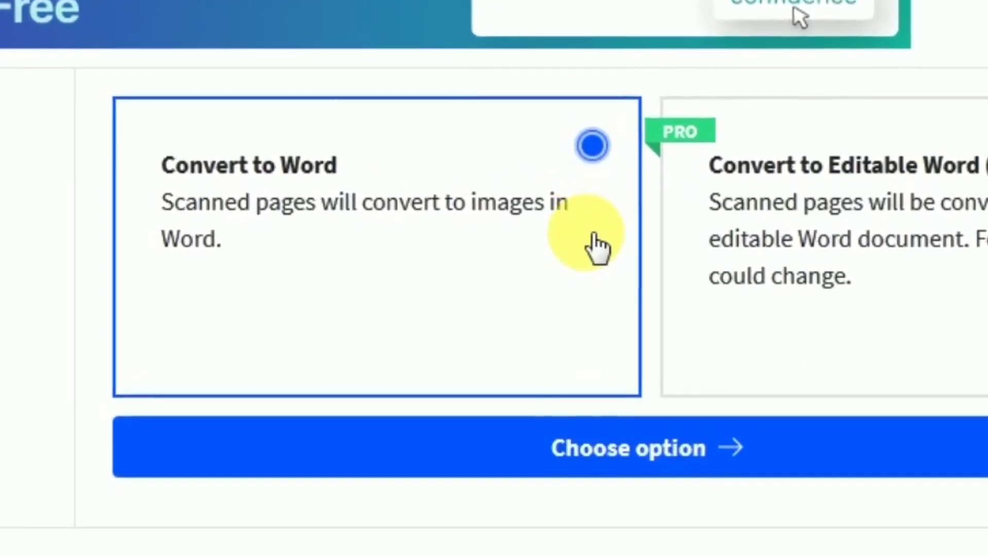
pyautogui.click(572, 450)
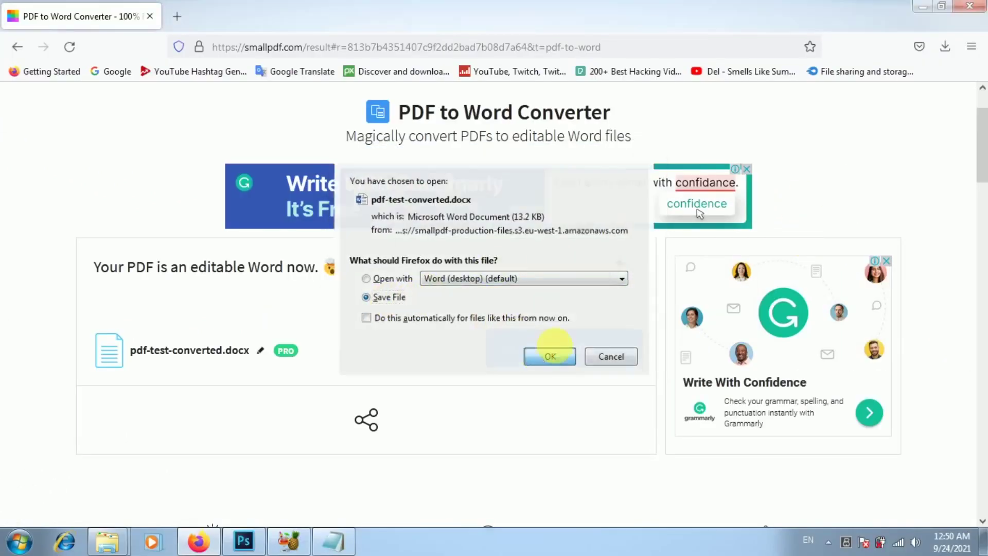
# Save pdf-test-converted.docx and reveal it in its folder from Firefox's downloads list
pyautogui.click(539, 359)
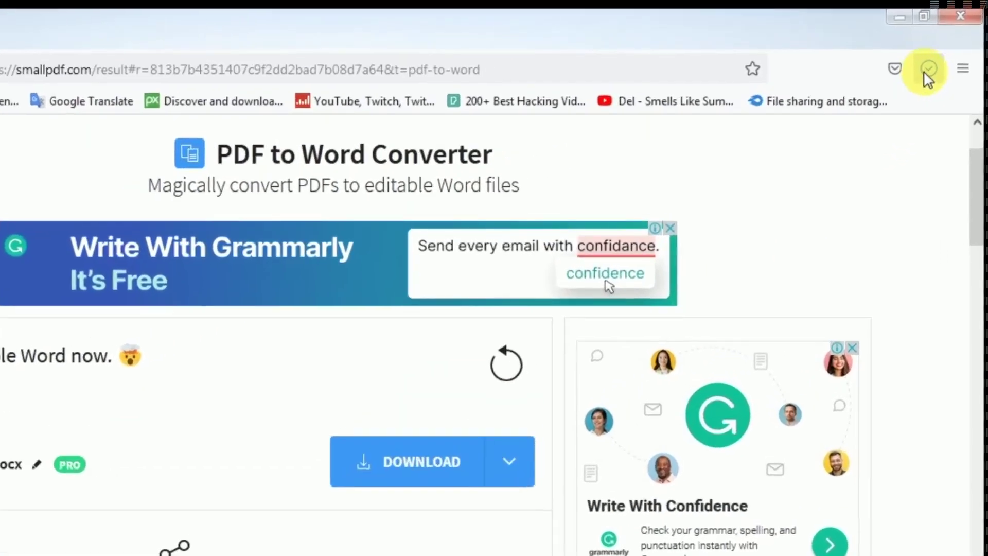
pyautogui.click(906, 99)
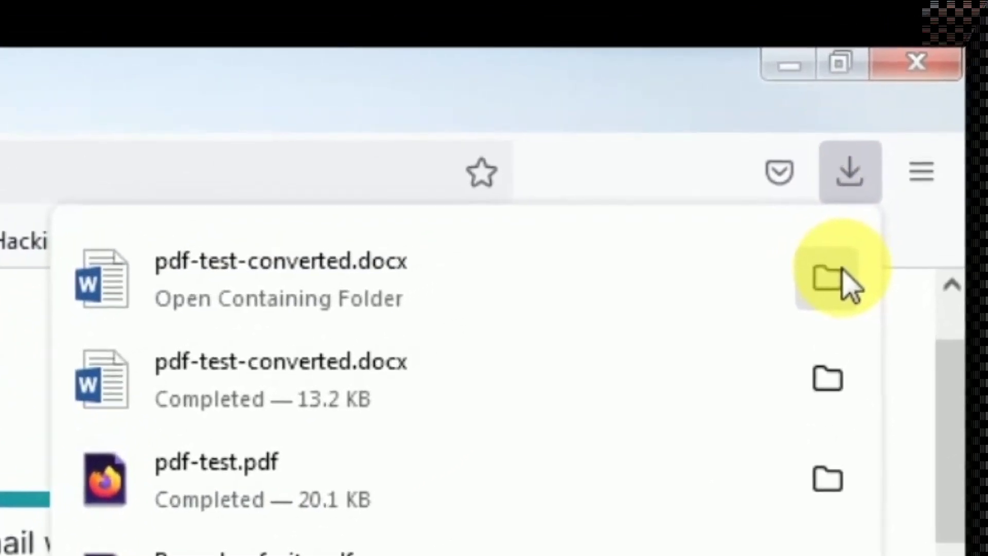
pyautogui.click(825, 285)
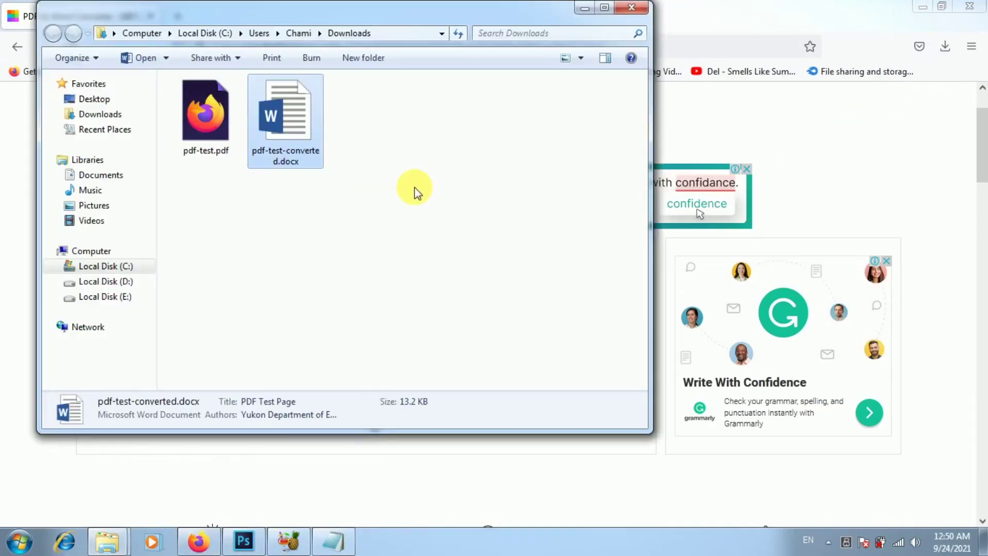
# Open pdf-test-converted.docx from the Explorer Downloads folder in Word
pyautogui.click(414, 187)
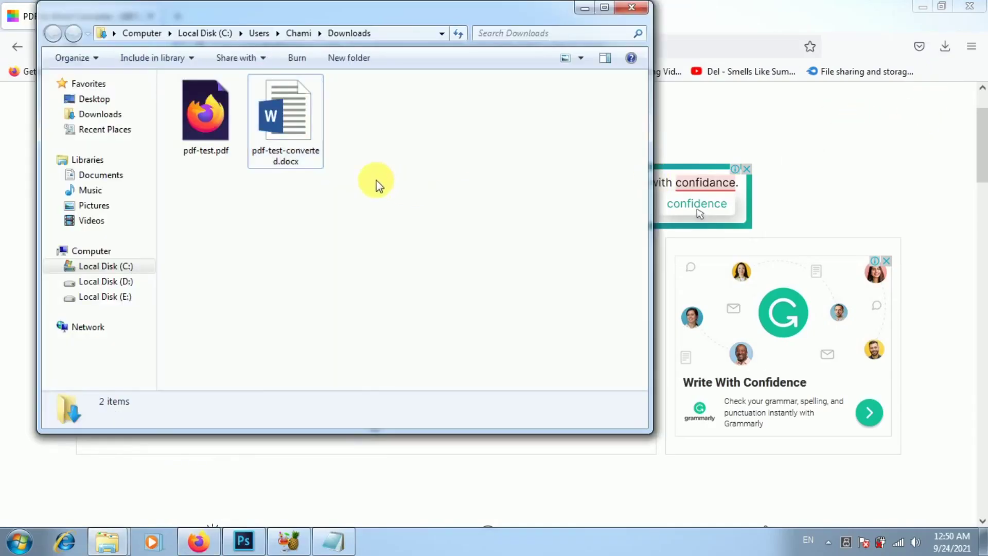
pyautogui.click(294, 140)
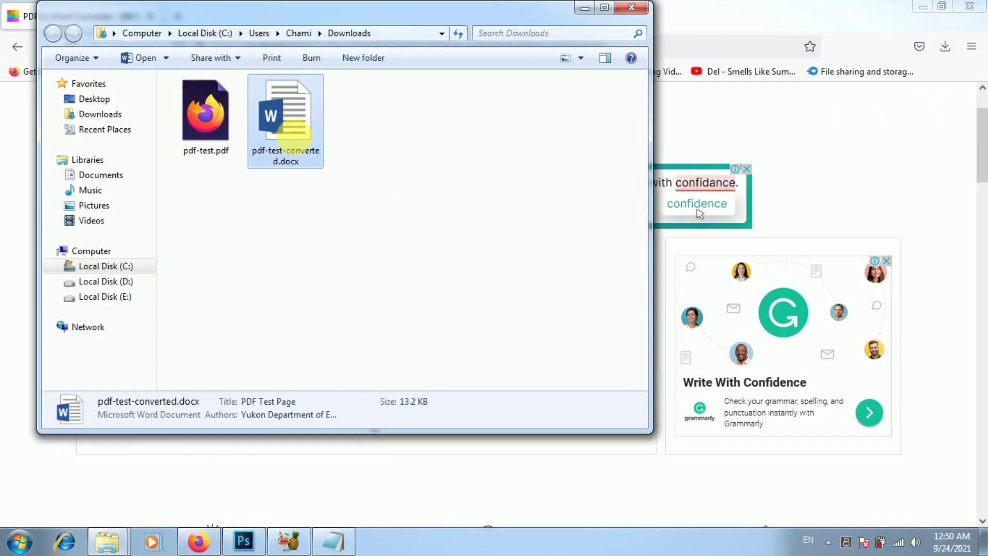
pyautogui.doubleClick(293, 133)
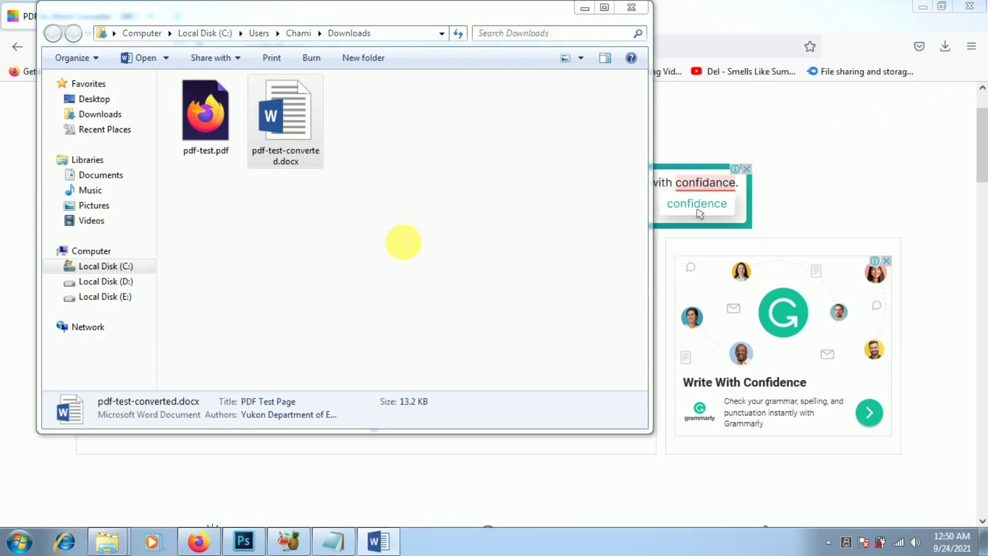
pyautogui.click(377, 538)
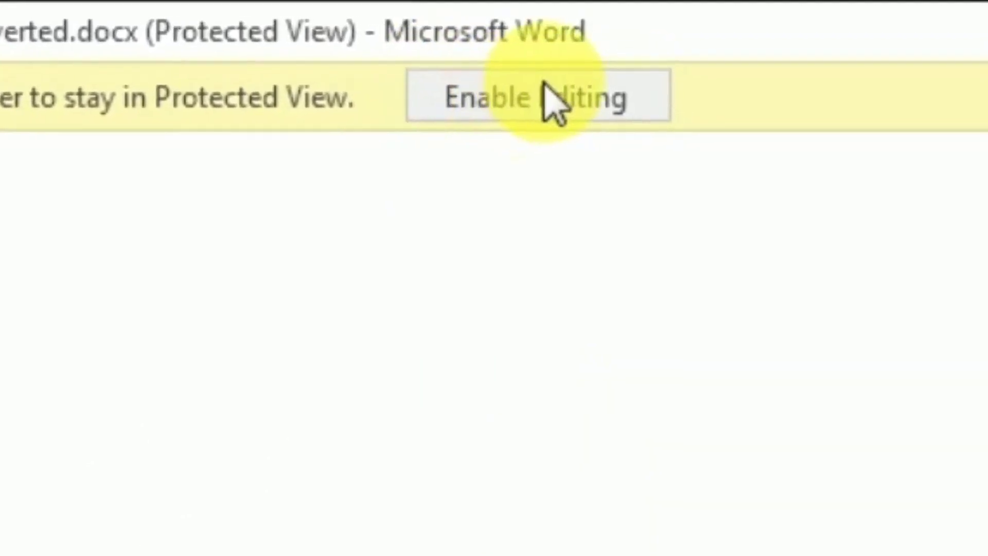
# Leave Protected View with Enable Editing, then test typing 'Thank' and remove it
pyautogui.click(543, 83)
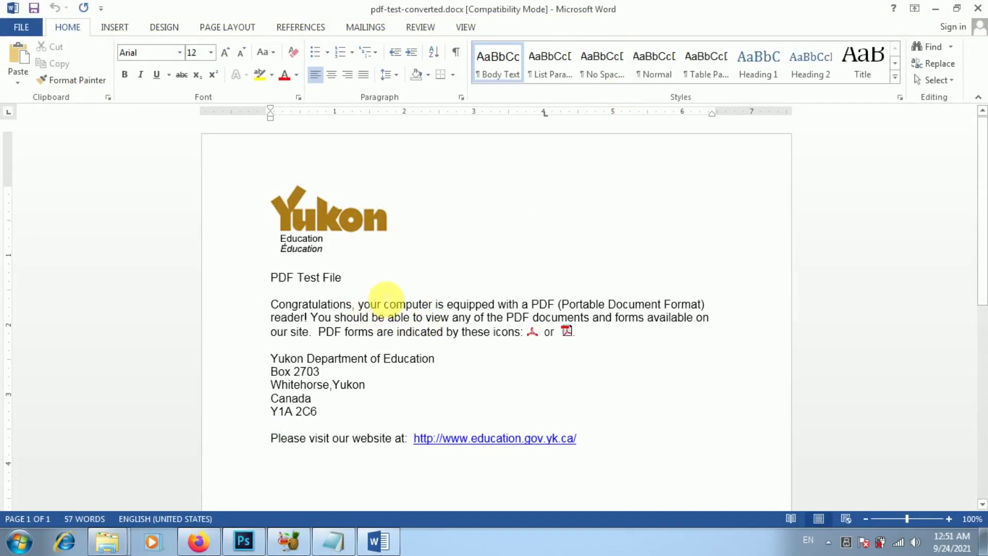
pyautogui.write('T')
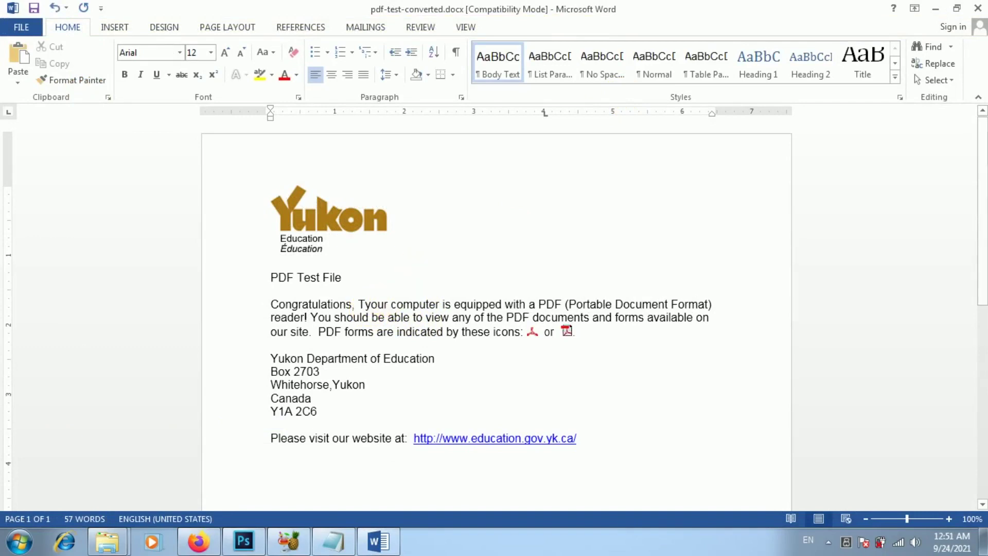
pyautogui.write('han')
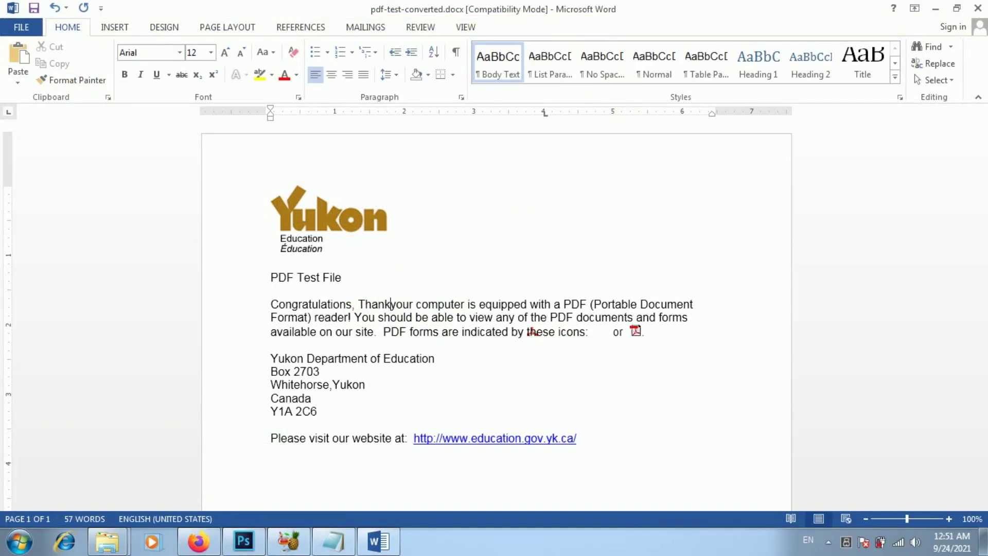
pyautogui.write('k')
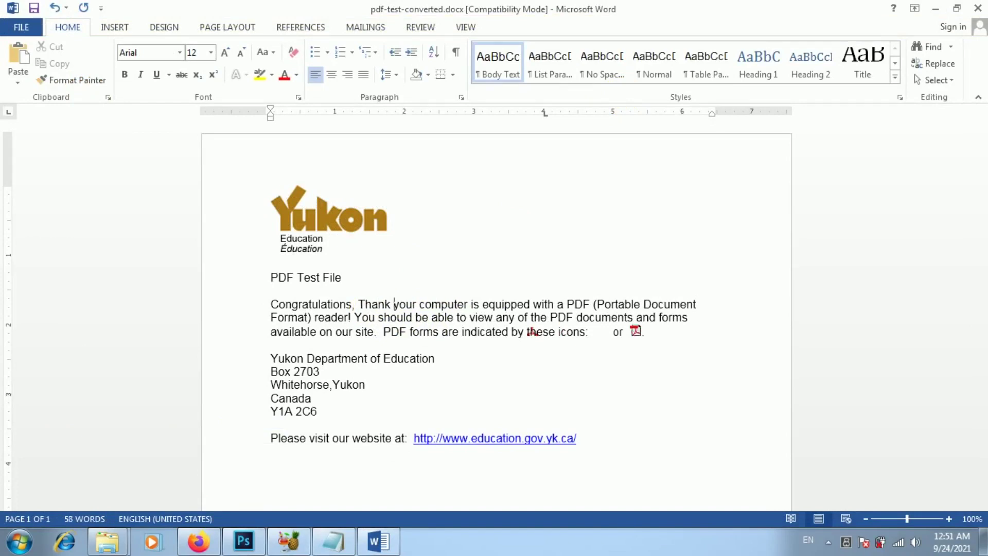
pyautogui.press('BackSpace')
pyautogui.press('BackSpace')
pyautogui.press('BackSpace')
pyautogui.press('BackSpace')
pyautogui.press('BackSpace')
pyautogui.press('BackSpace')
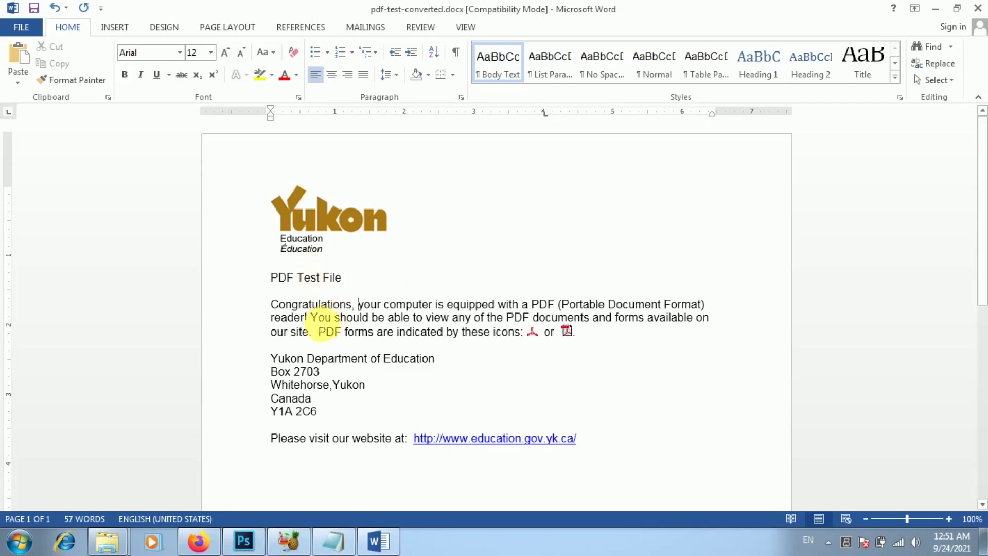
# Colour the phrase 'You should be able to' red
pyautogui.moveTo(320, 323); pyautogui.dragTo(426, 319)
pyautogui.click(297, 76)
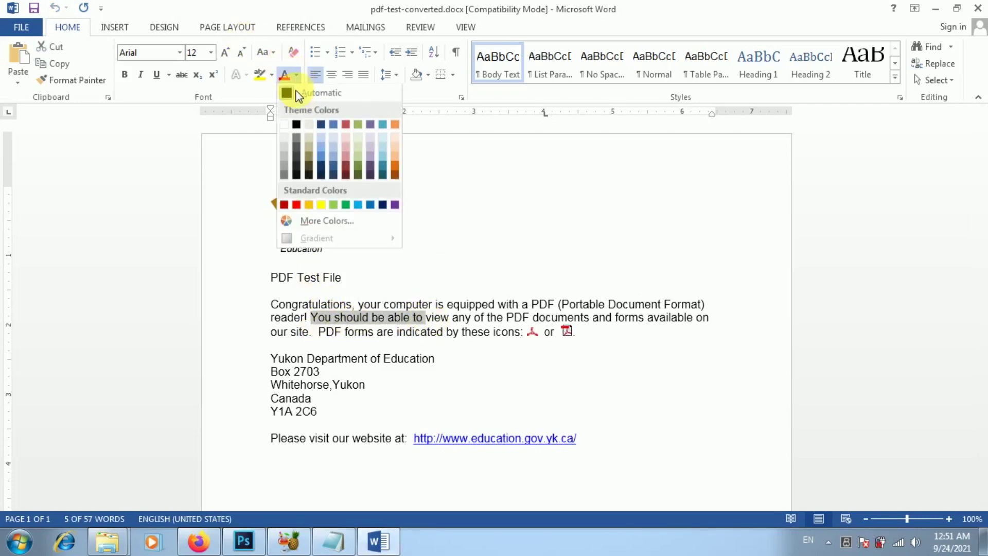
pyautogui.click(297, 206)
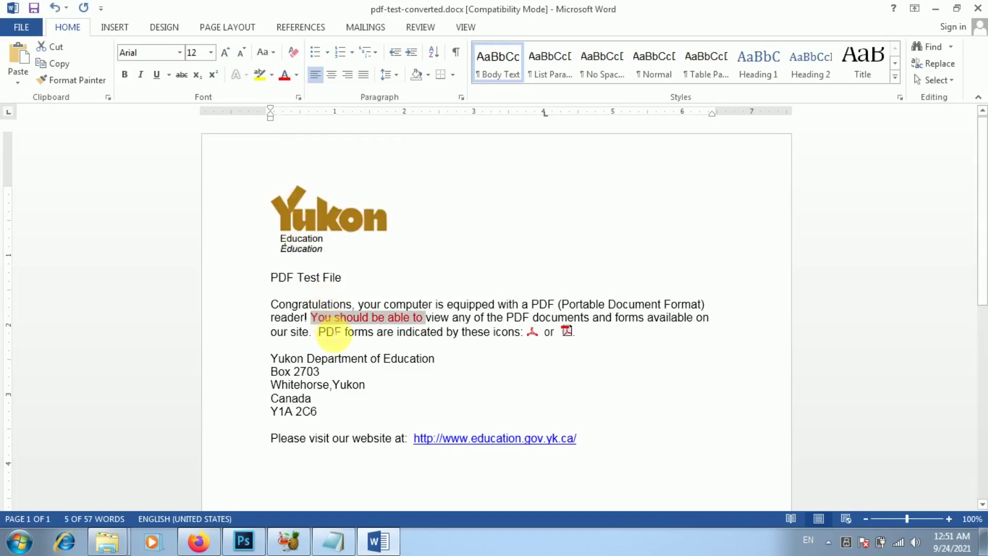
pyautogui.click(324, 332)
# Delete ' or' and the second PDF icon, keeping the blank line before the address
pyautogui.moveTo(531, 339); pyautogui.dragTo(571, 340)
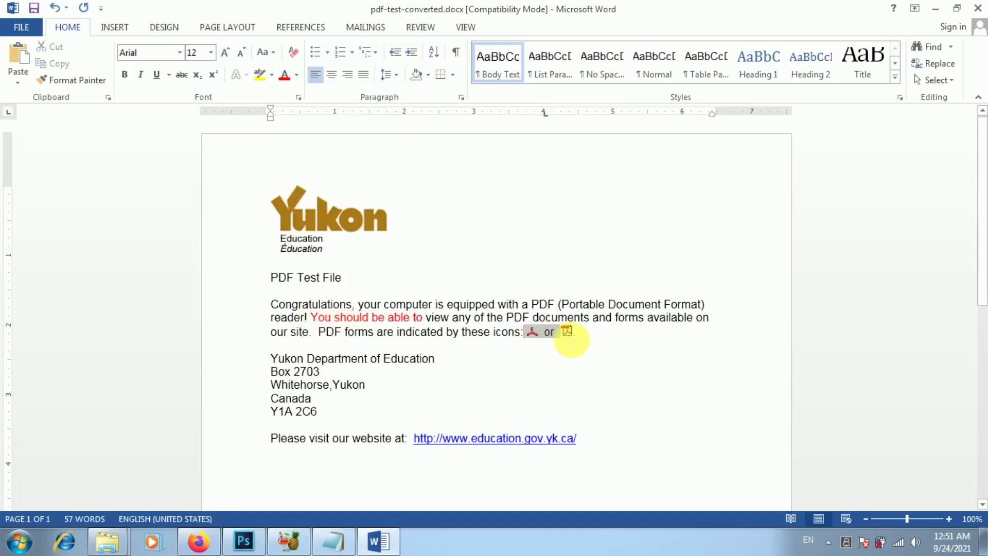
pyautogui.press('Delete')
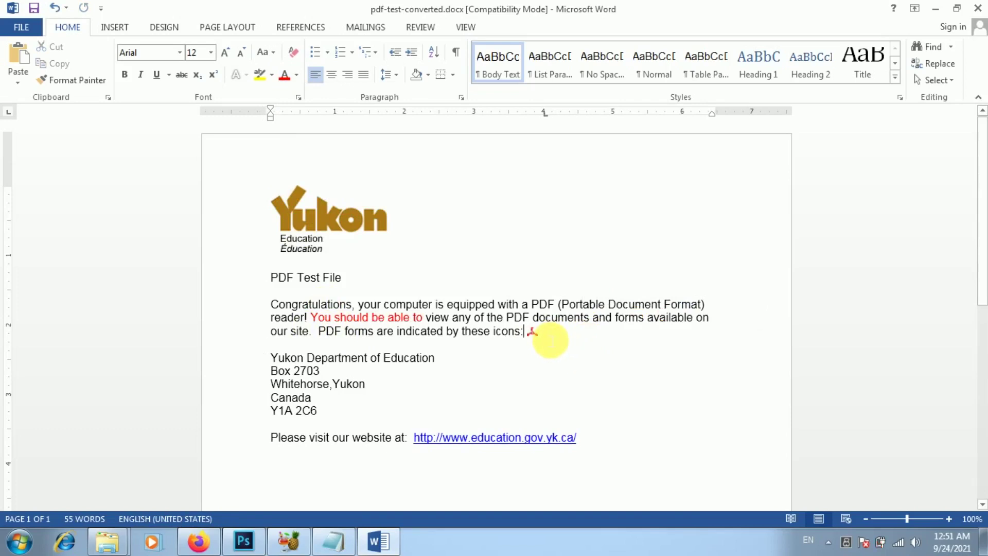
pyautogui.press('Delete')
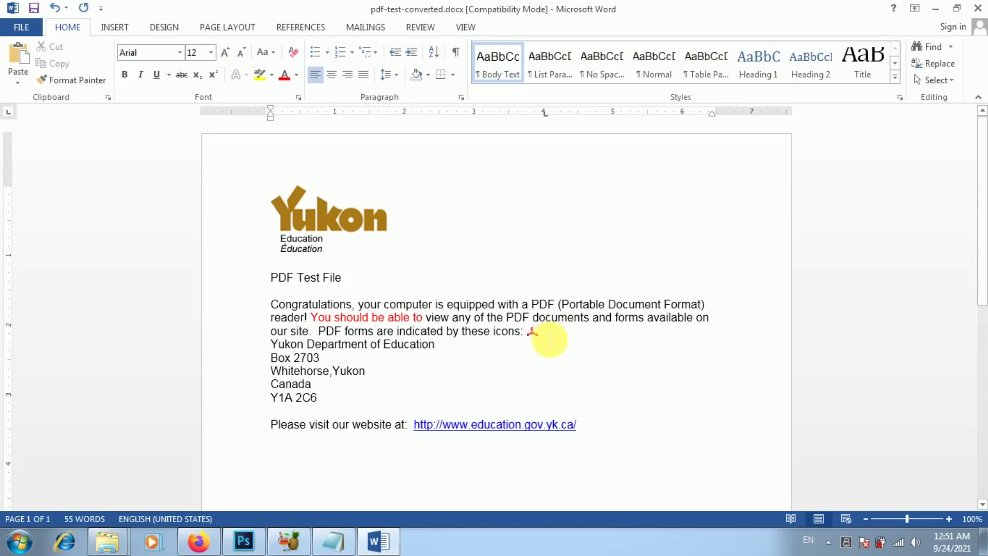
pyautogui.press('Return')
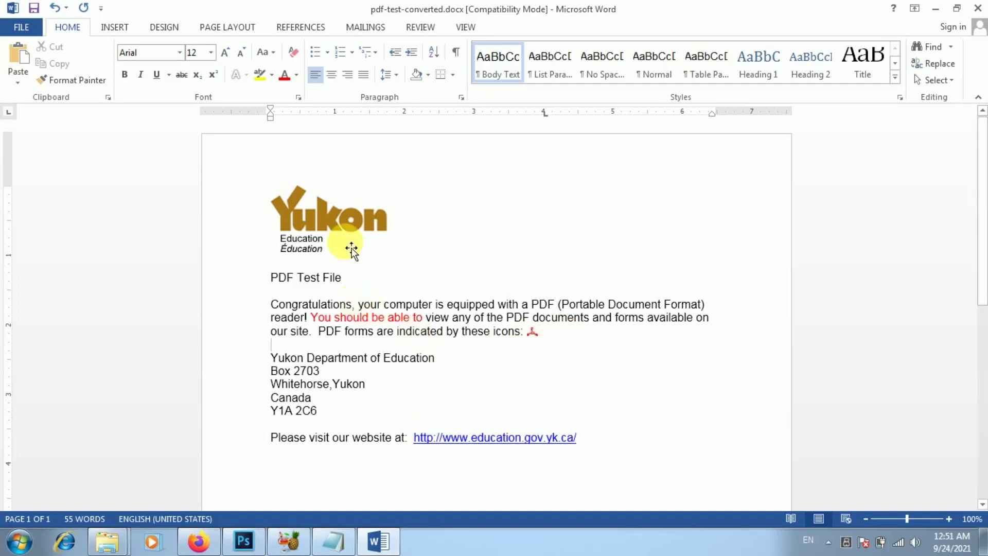
# Shrink the Yukon Education logo slightly by dragging its corner handle
pyautogui.click(351, 250)
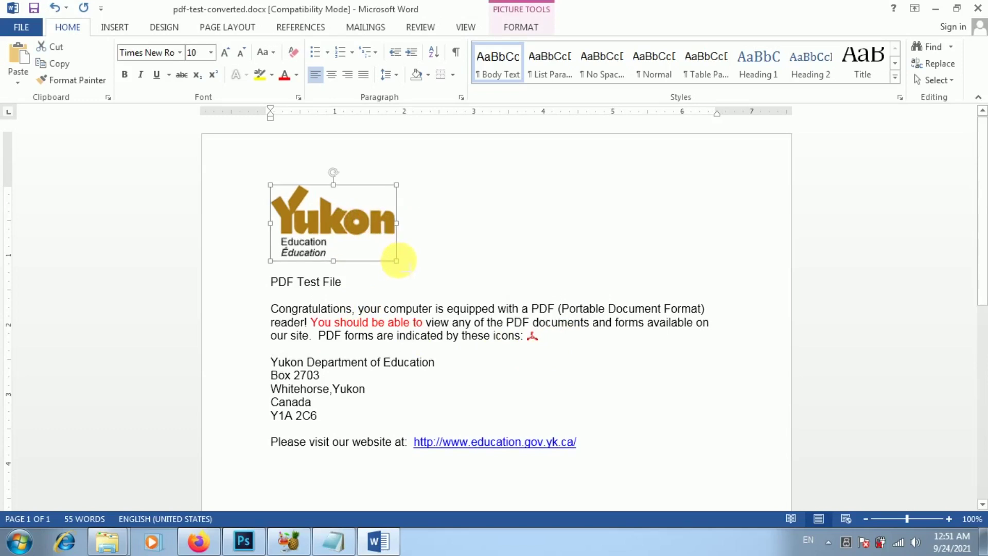
pyautogui.moveTo(389, 257)
pyautogui.mouseDown()
pyautogui.moveTo(412, 270)
pyautogui.moveTo(382, 250)
pyautogui.mouseUp()
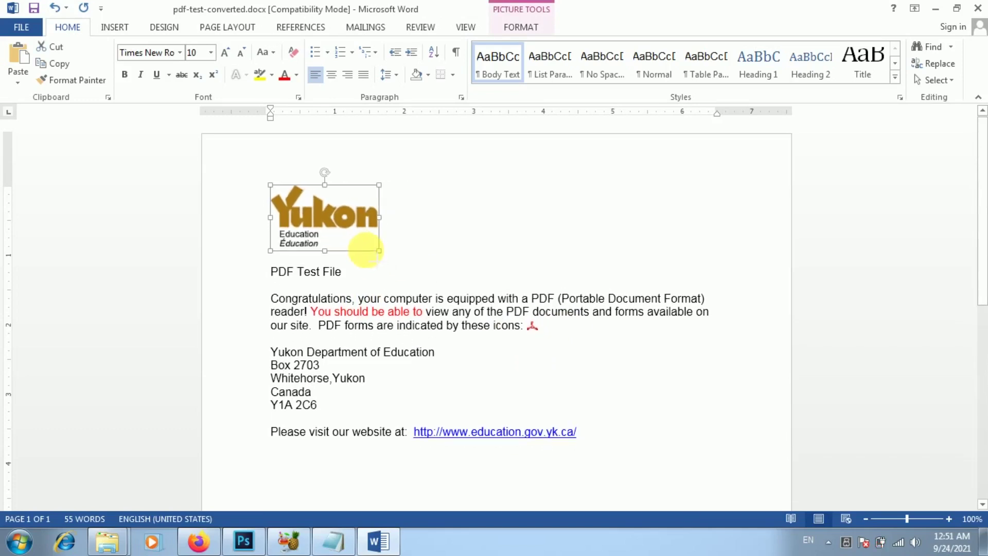
pyautogui.click(418, 266)
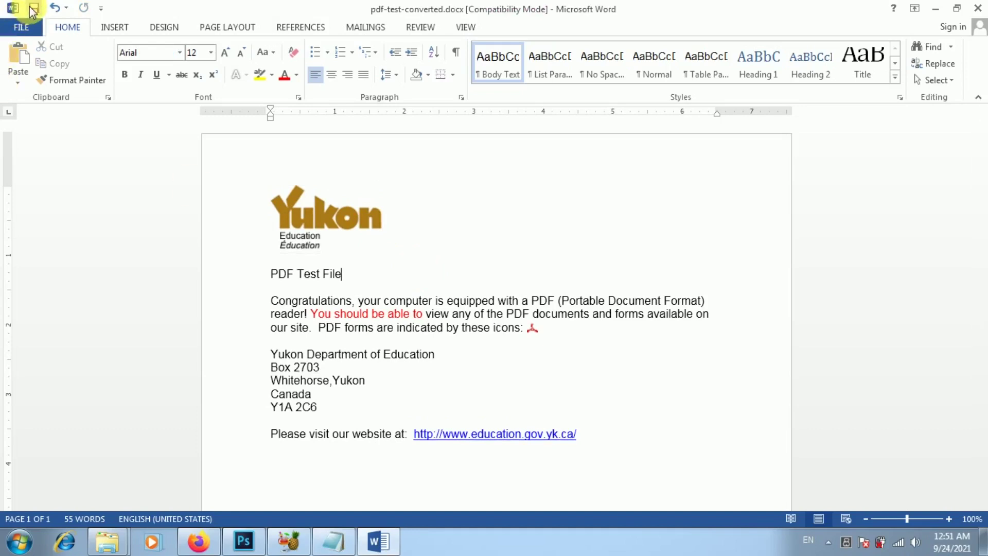
# Save the edited pdf-test-converted.docx from the Quick Access Toolbar
pyautogui.click(32, 8)
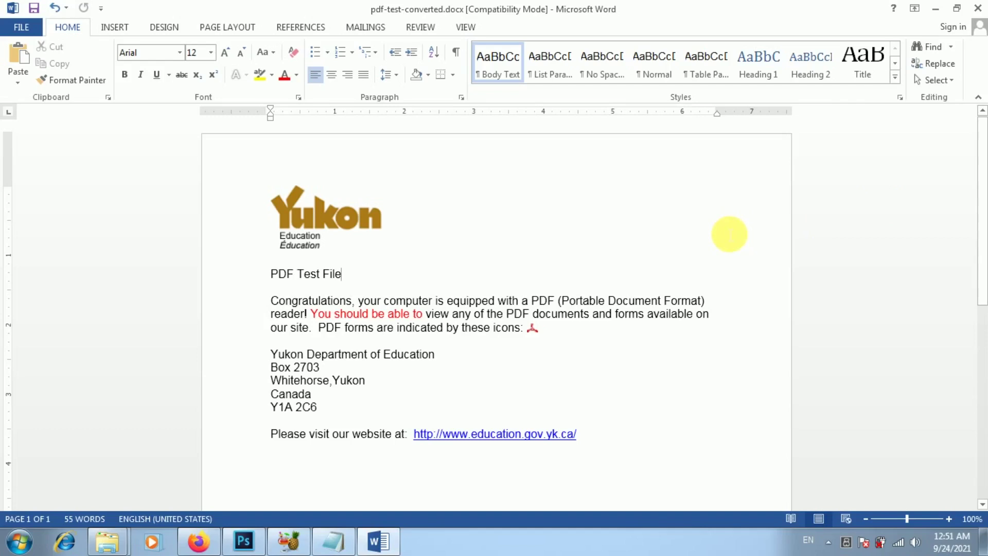
pyautogui.click(33, 7)
pyautogui.click(34, 8)
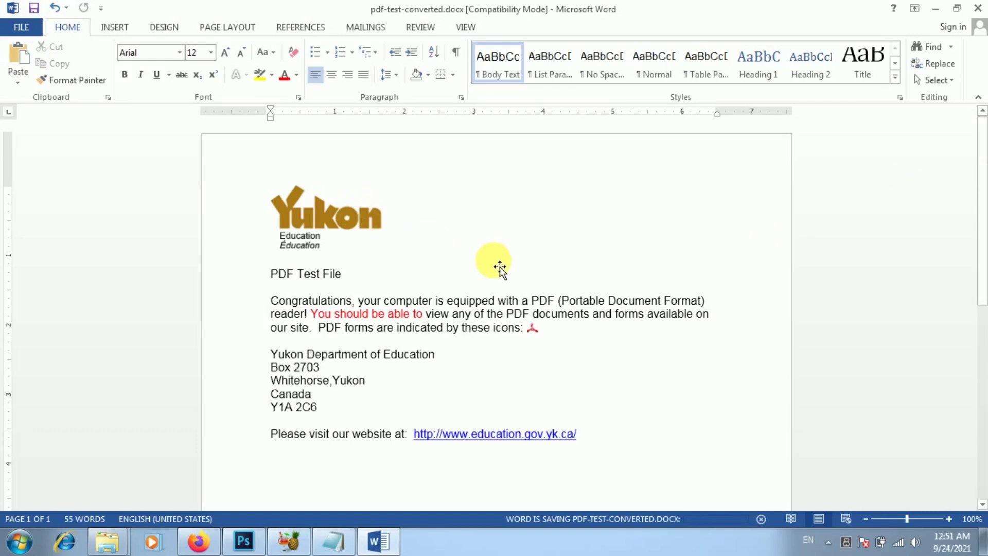